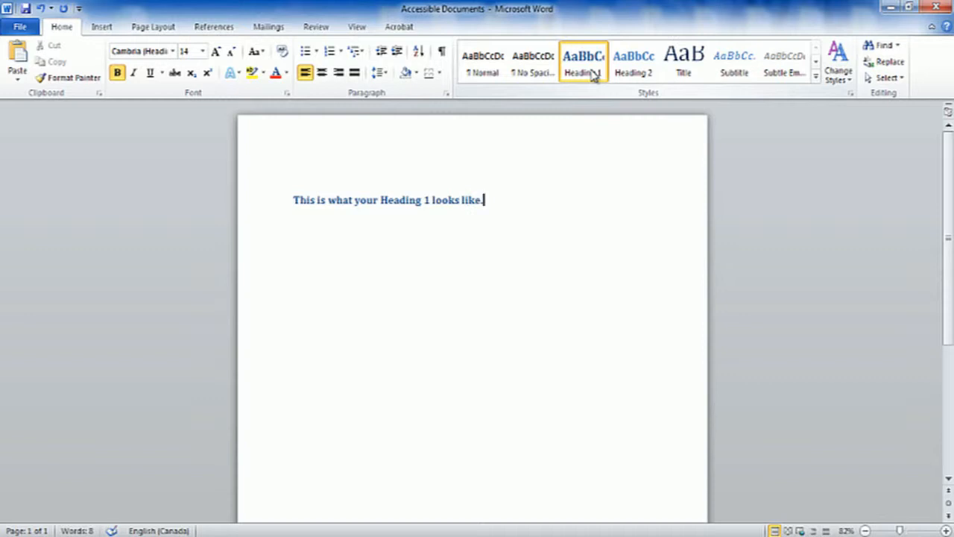
# - Add below the heading: "This is what any text that is nested under headings will look like. We call this style 'Normal' or 'Paragraph'."
pyautogui.press('Return')
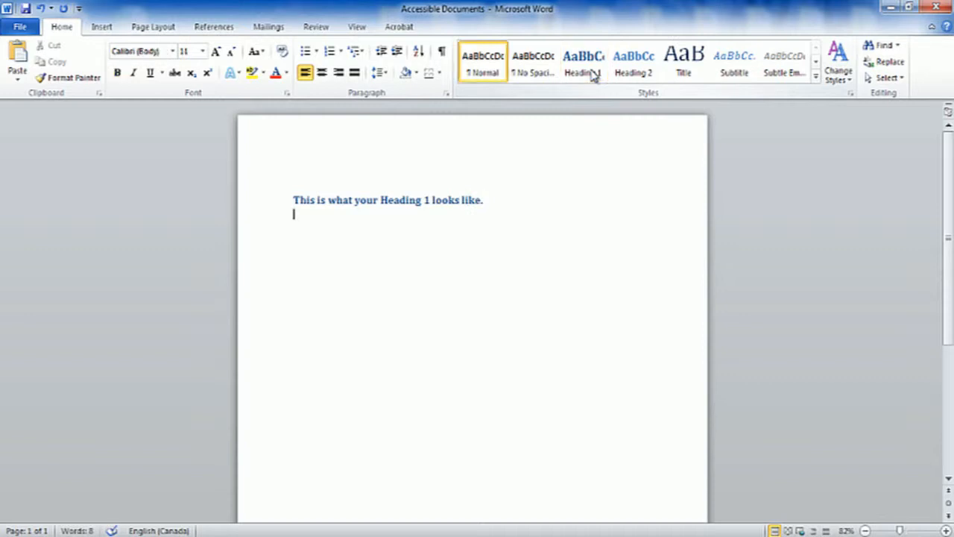
pyautogui.write('This is what any text')
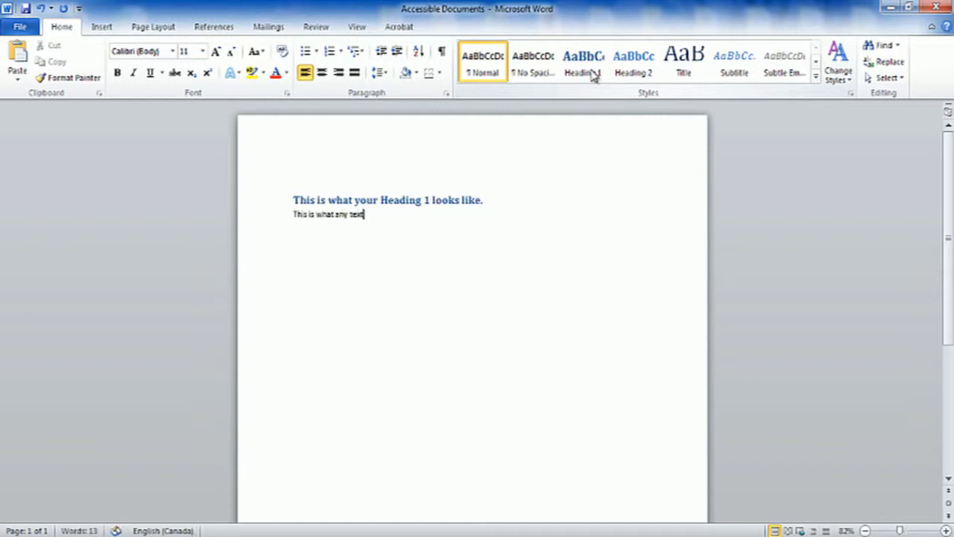
pyautogui.write(' that is nested und')
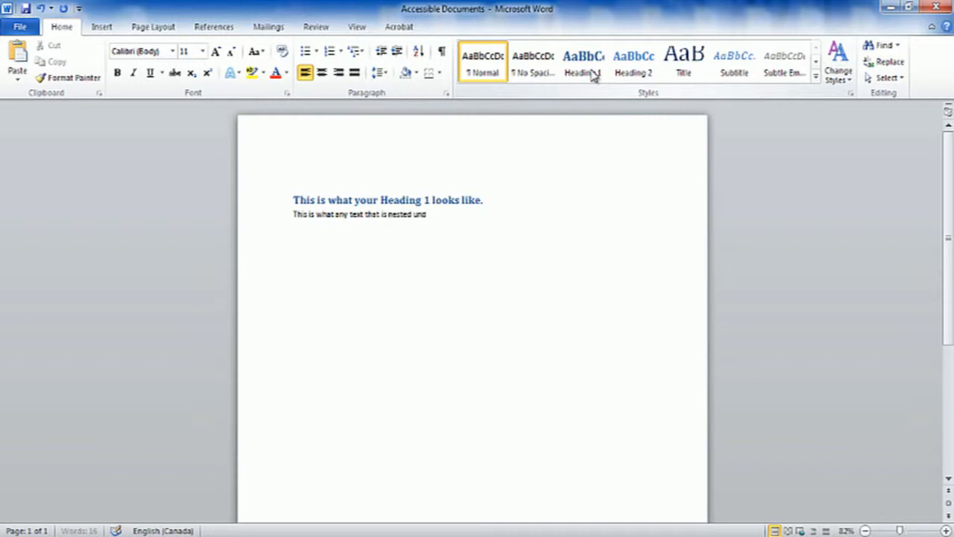
pyautogui.write('er headings will look like')
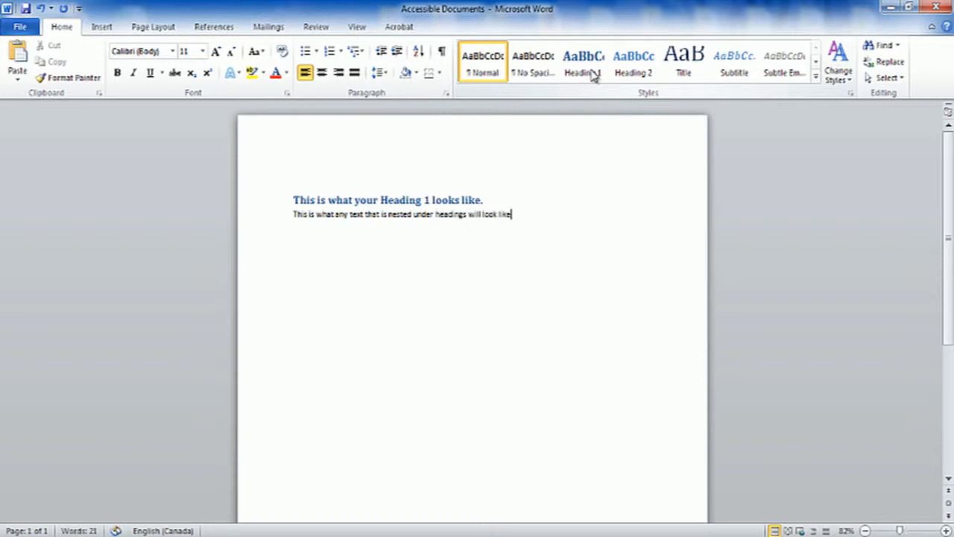
pyautogui.write('. We call this style')
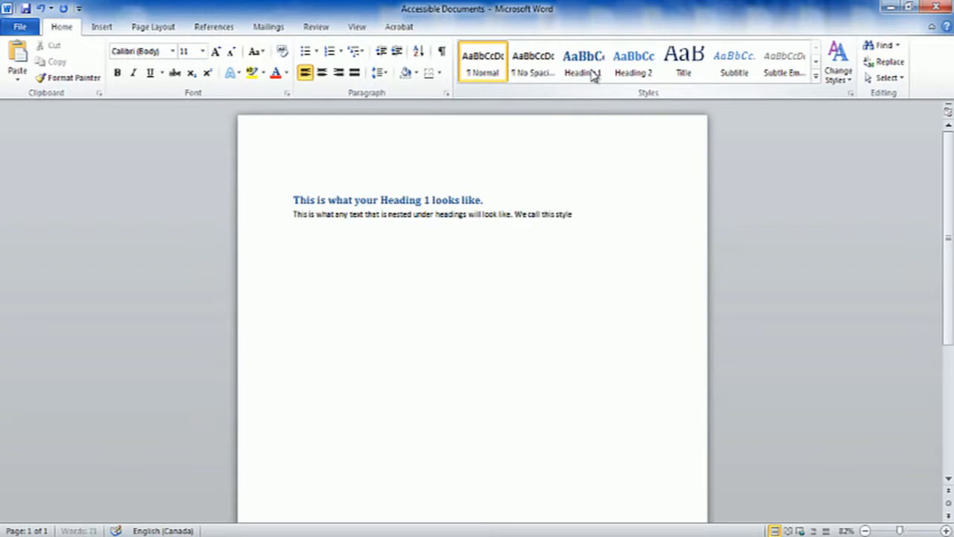
pyautogui.write(" 'Normal'. or 'para")
pyautogui.press('BackSpace')
pyautogui.press('BackSpace')
pyautogui.press('BackSpace')
pyautogui.press('BackSpace')
pyautogui.write('Paragraph')
pyautogui.write("'.")
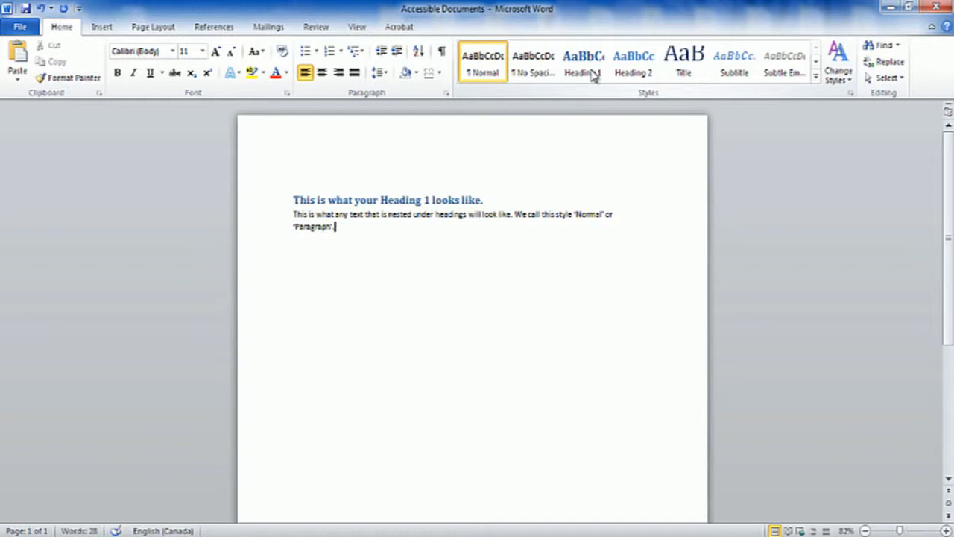
# - Add a new line in the Heading 2 style reading "This is what your Heading 2 looks like."
pyautogui.press('Return')
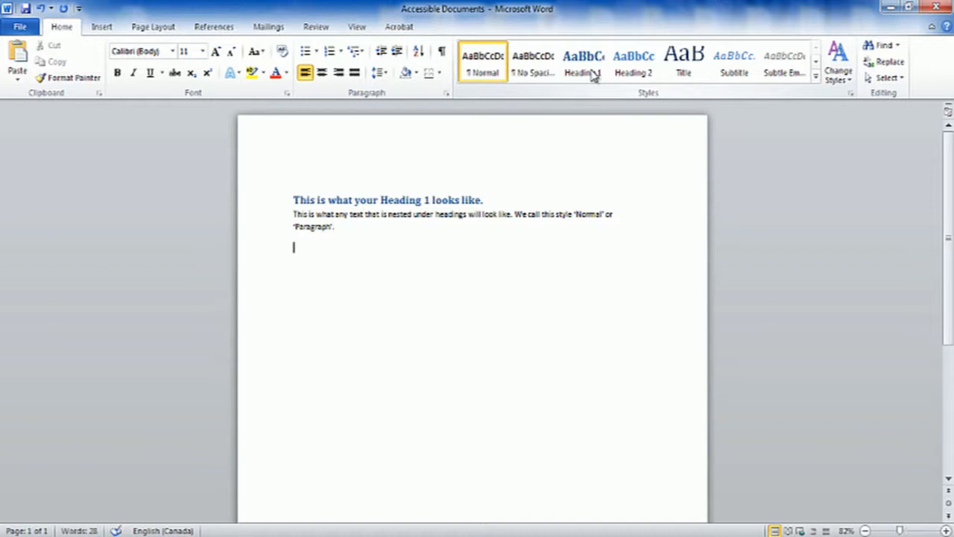
pyautogui.click(634, 69)
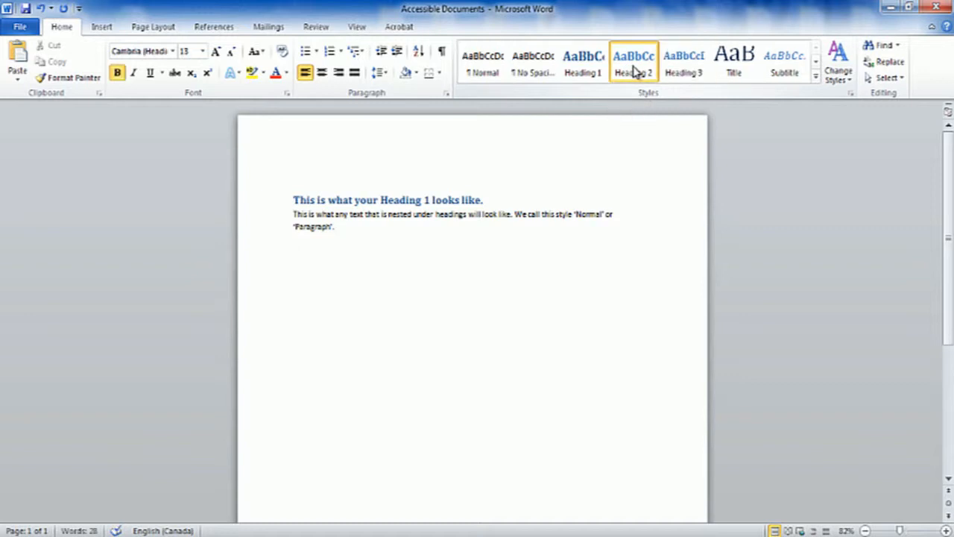
pyautogui.write('This is what your Hea')
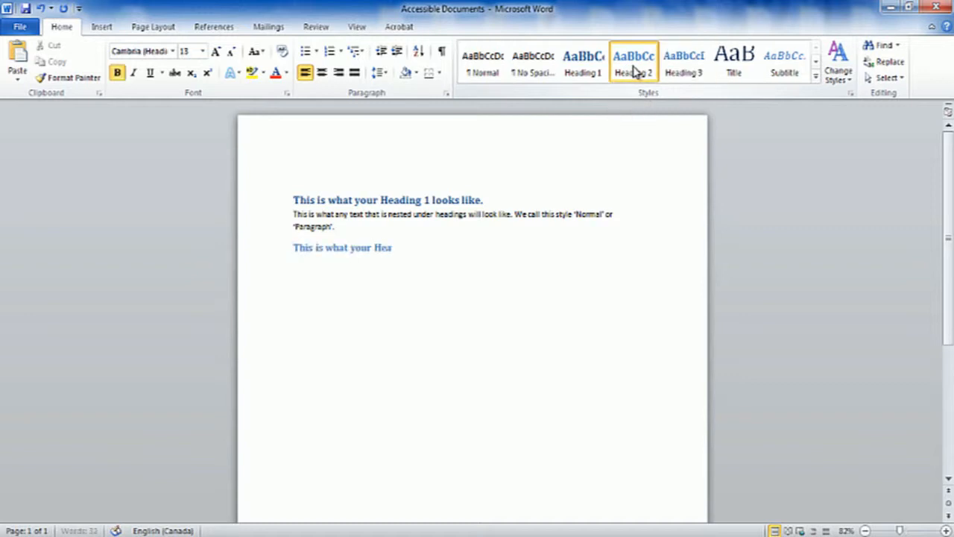
pyautogui.write('d 2 lo')
pyautogui.press('BackSpace')
pyautogui.press('BackSpace')
pyautogui.press('BackSpace')
pyautogui.press('BackSpace')
pyautogui.press('BackSpace')
pyautogui.press('BackSpace')
pyautogui.press('BackSpace')
pyautogui.write('ading 2 looks like.')
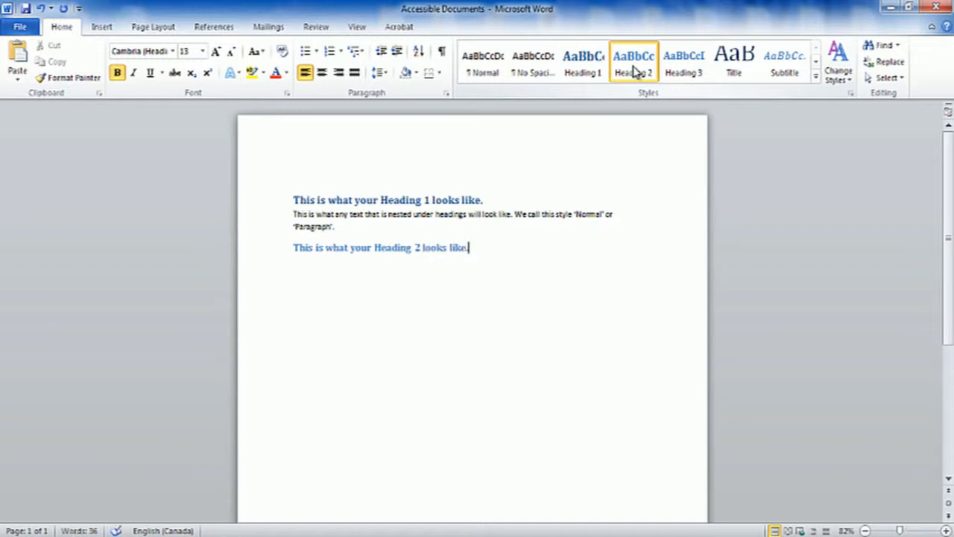
# - Add the Normal text "Again, 'Normal' or 'Paragraph'." under the Heading 2 line, followed by empty space for a picture
pyautogui.press('Return')
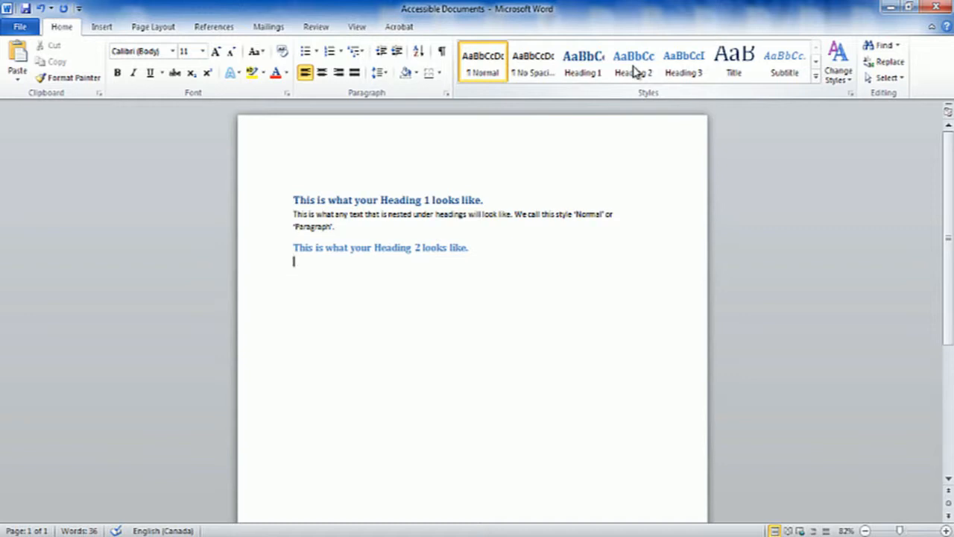
pyautogui.write("Again, 'Normal'")
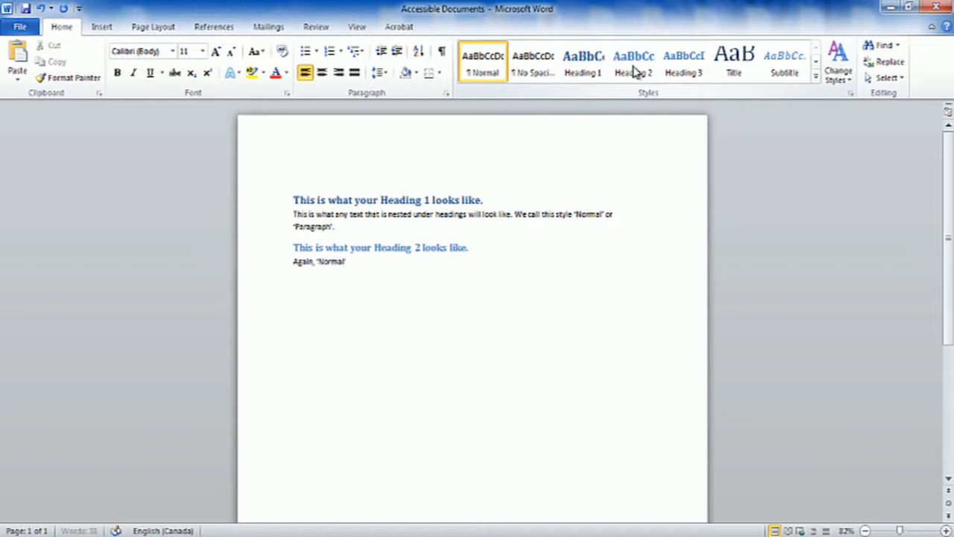
pyautogui.write(" or 'Paragraph'.")
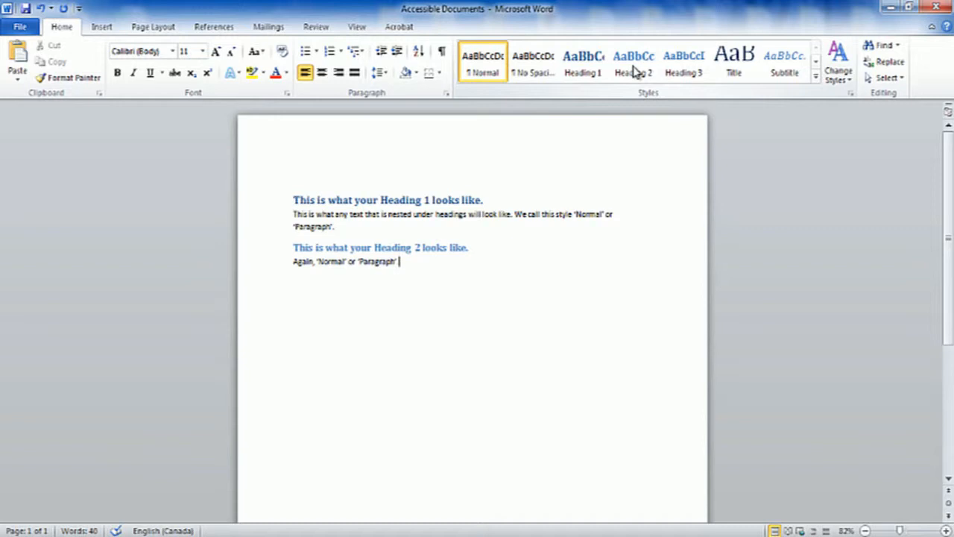
pyautogui.press('Return')
pyautogui.press('Return')
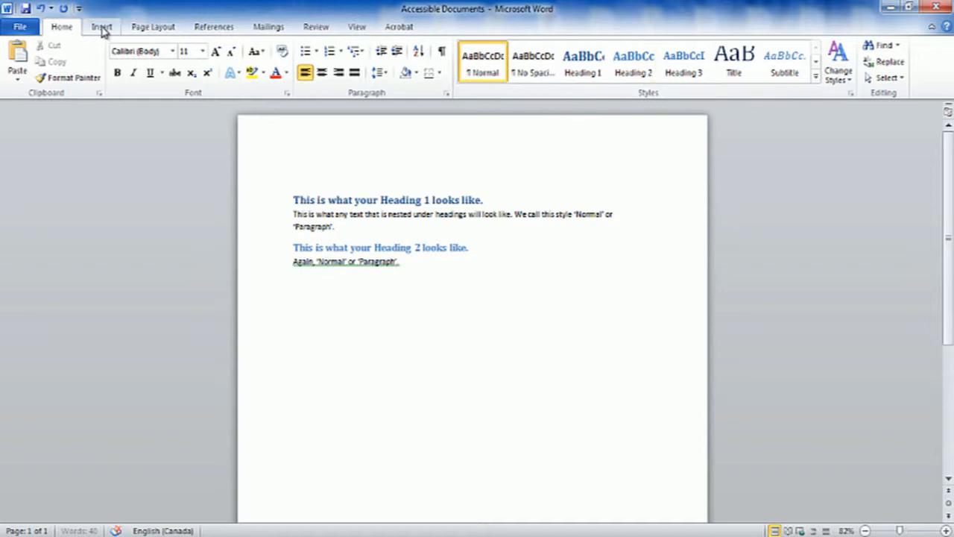
# - Insert the Jellyfish picture from the Sample Pictures folder below the last paragraph
pyautogui.click(102, 28)
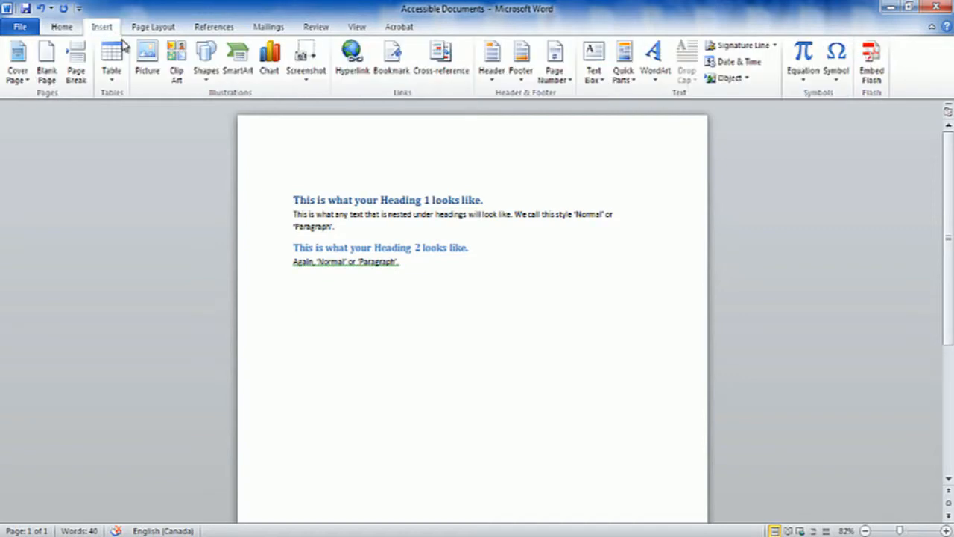
pyautogui.click(145, 61)
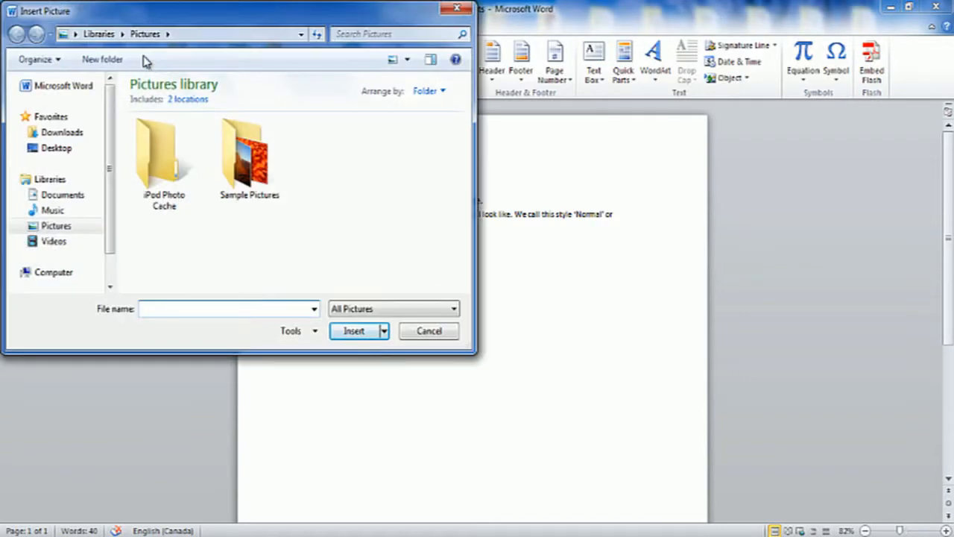
pyautogui.doubleClick(242, 166)
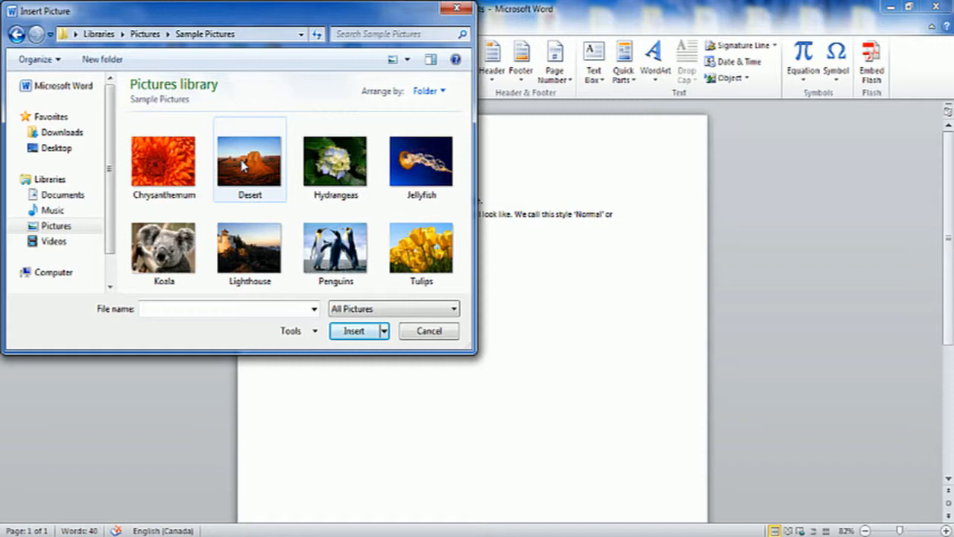
pyautogui.doubleClick(406, 163)
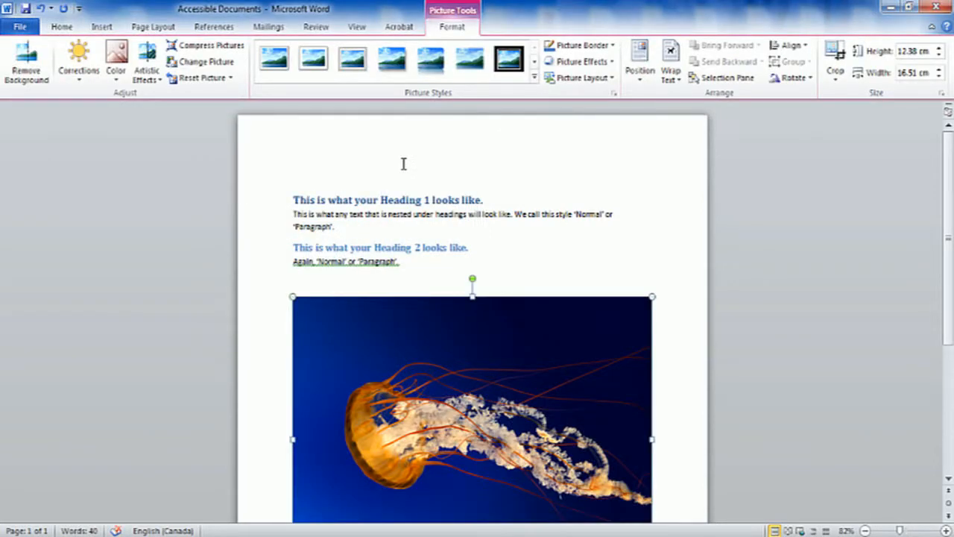
pyautogui.scroll(-1, 404, 163)
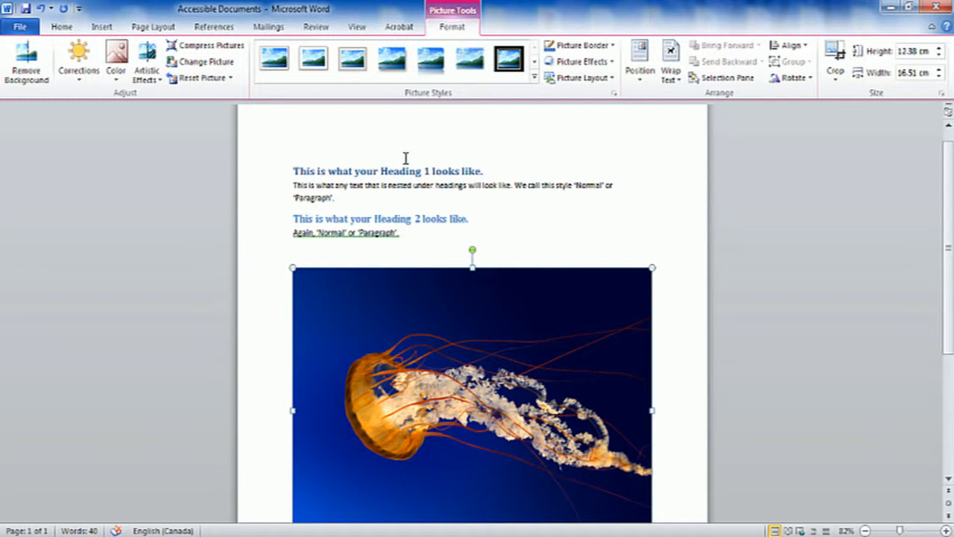
# - Save the document to the Desktop as a PDF named Accessible Documents
pyautogui.click(25, 27)
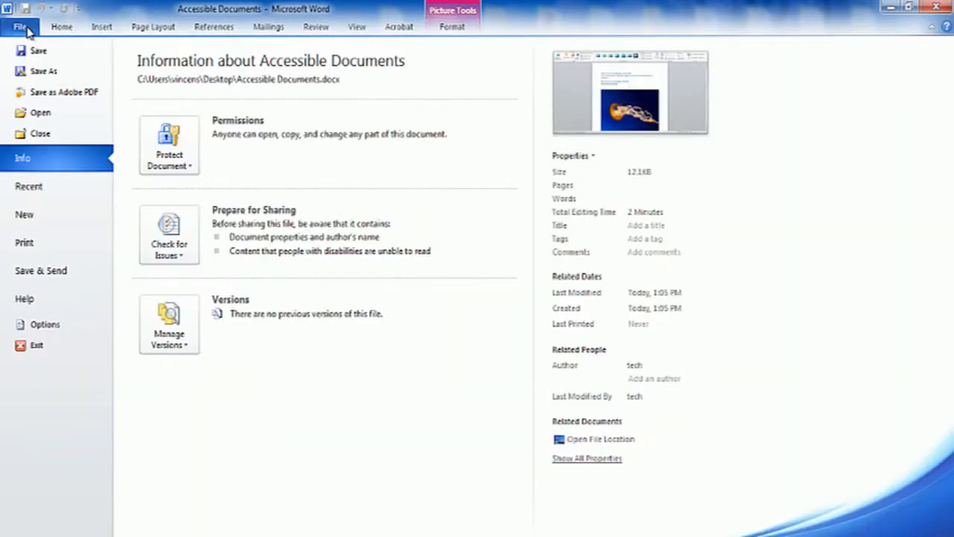
pyautogui.click(33, 73)
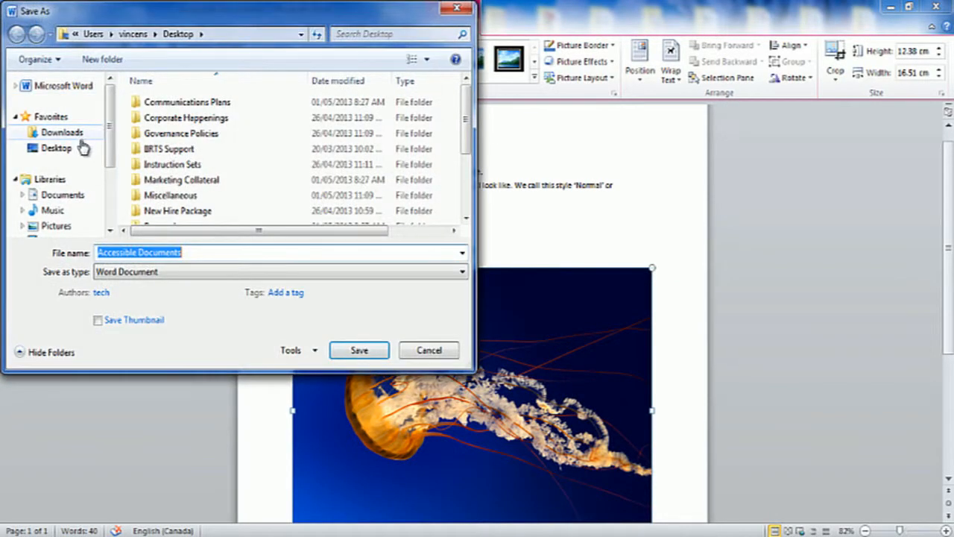
pyautogui.click(84, 148)
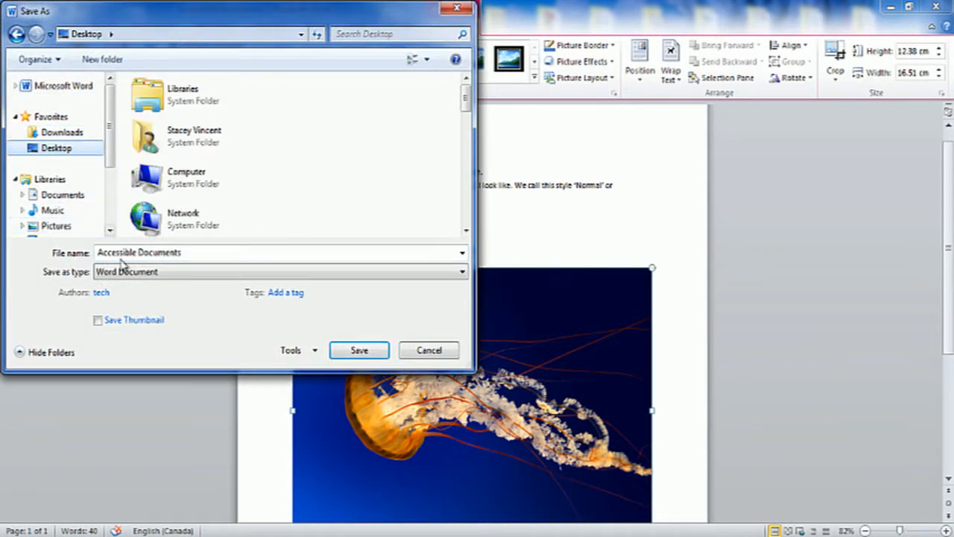
pyautogui.click(165, 272)
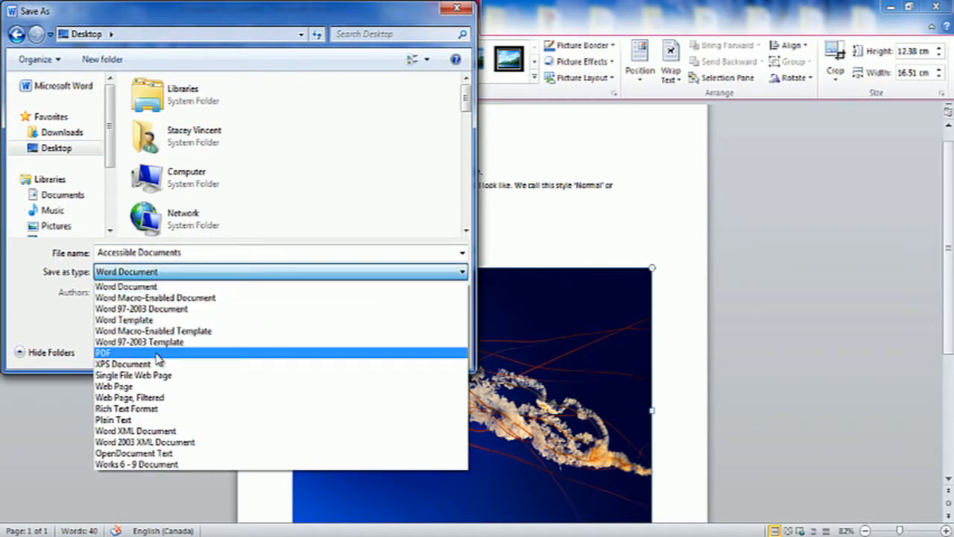
pyautogui.click(158, 353)
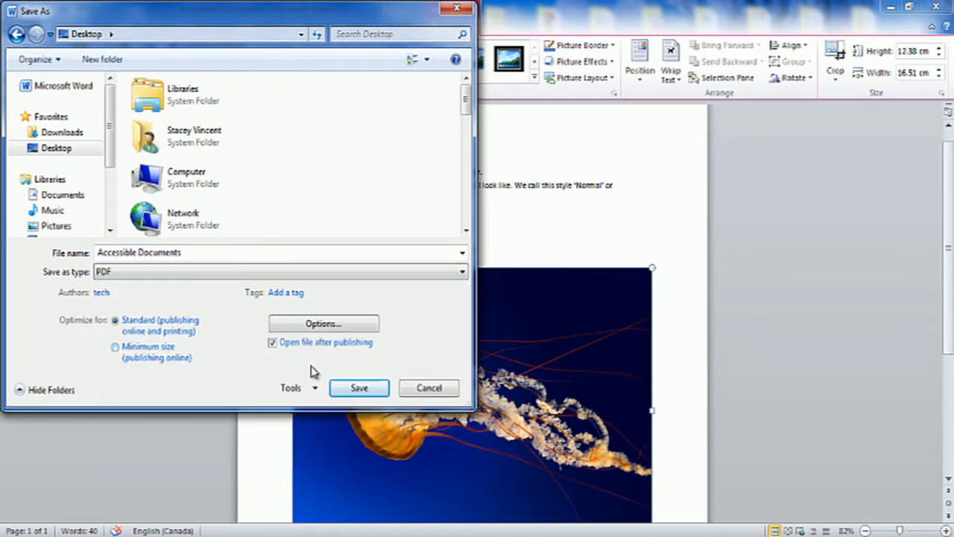
pyautogui.click(343, 384)
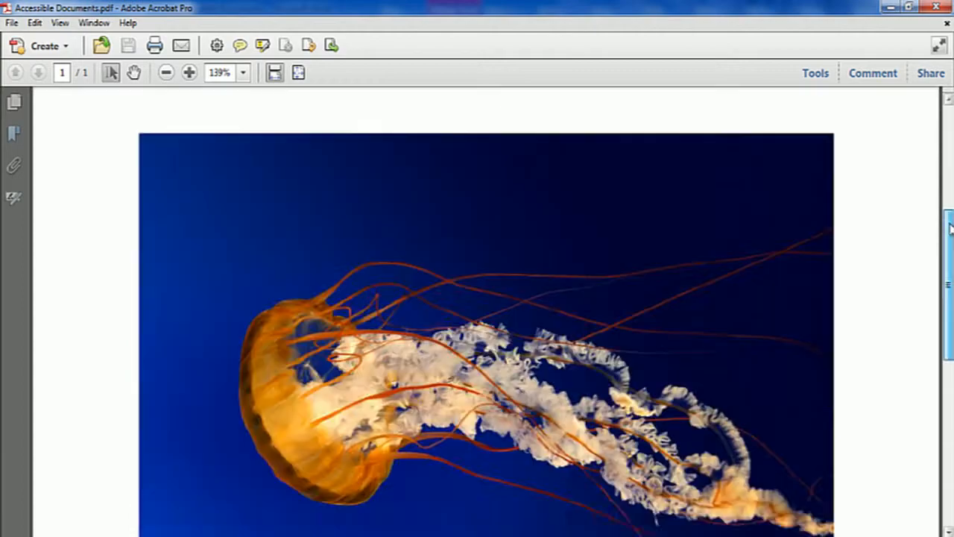
# - Run the accessibility Quick Check on the PDF in Adobe Acrobat Pro and dismiss its results
pyautogui.moveTo(949, 225); pyautogui.dragTo(942, 107)
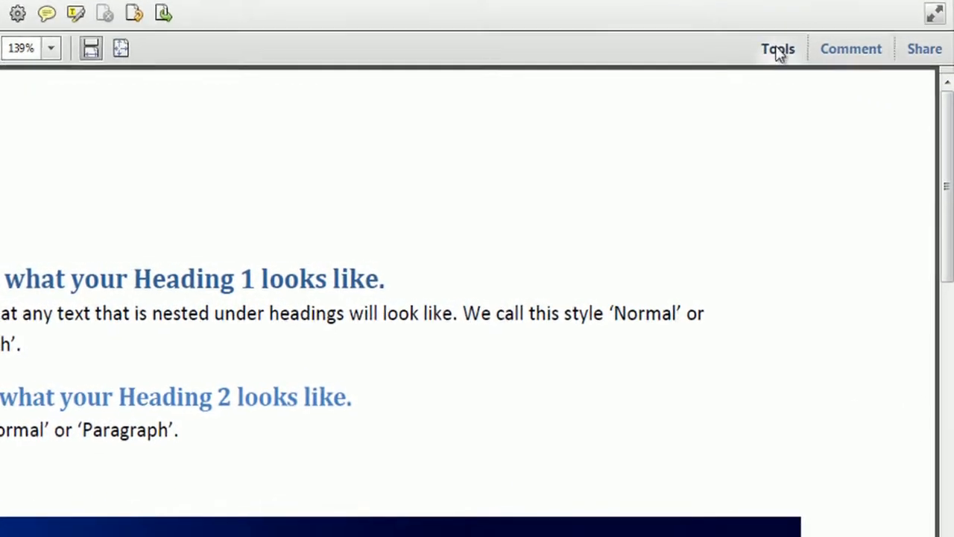
pyautogui.click(778, 50)
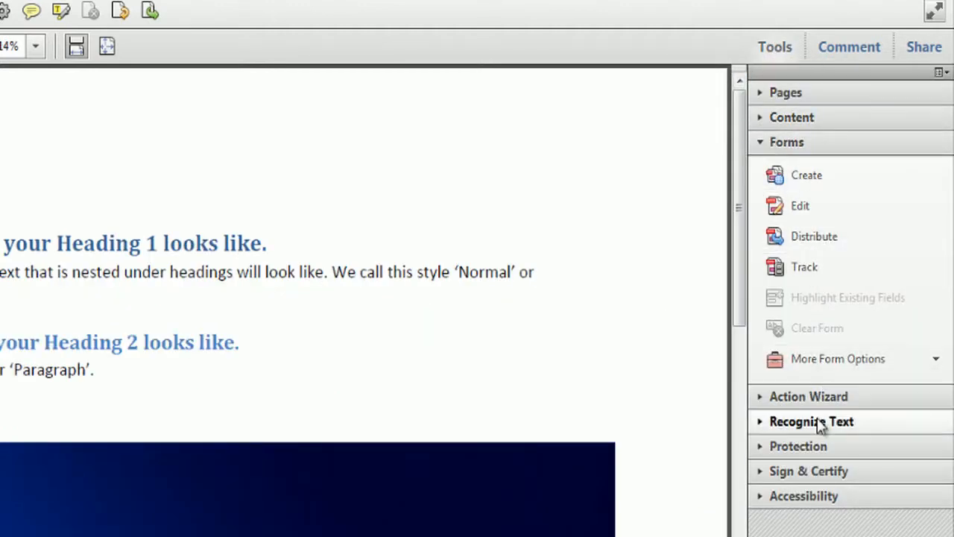
pyautogui.click(805, 497)
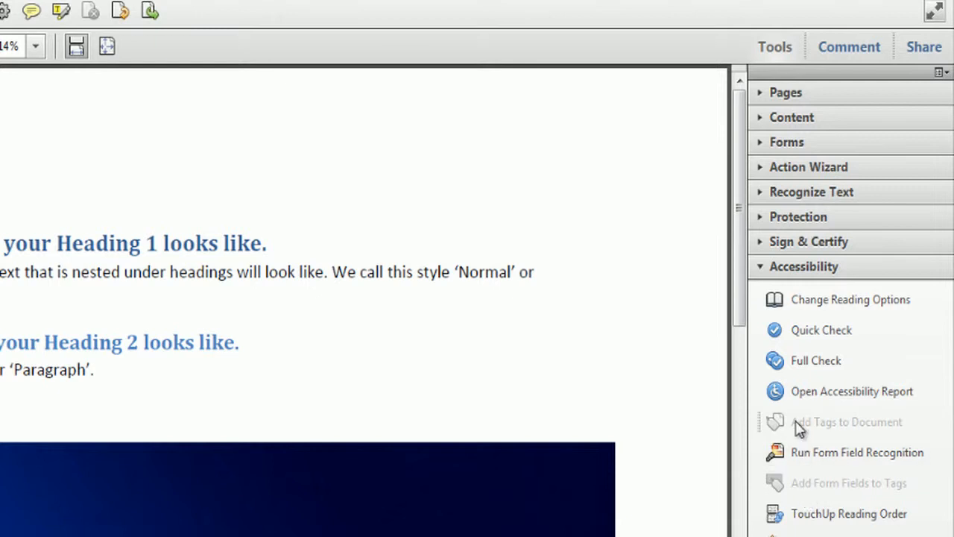
pyautogui.click(803, 337)
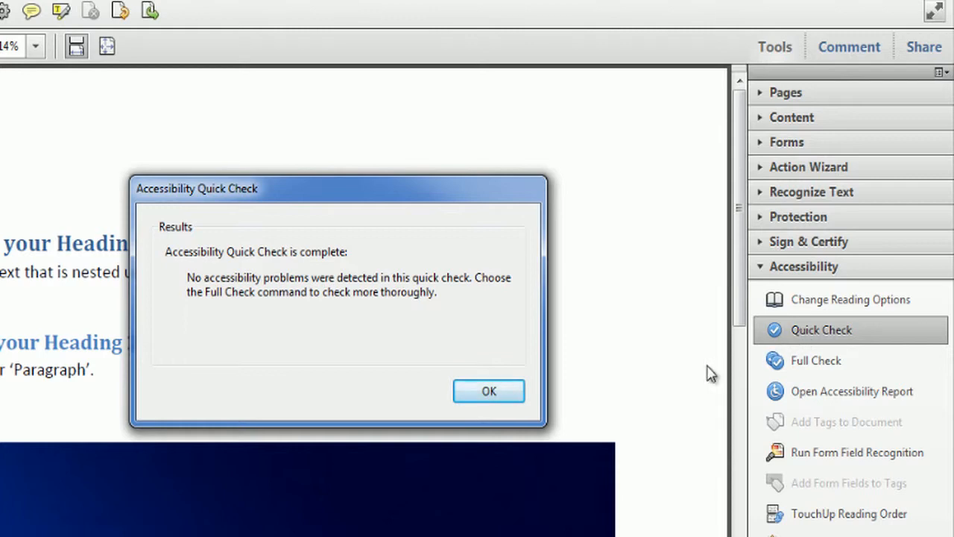
pyautogui.click(489, 392)
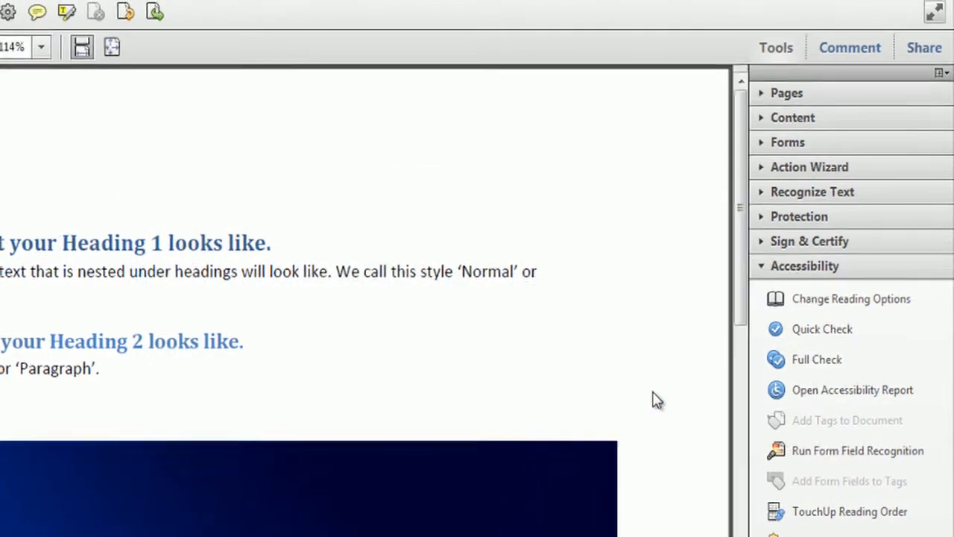
# - Run the accessibility Full Check on all pages using the Adobe PDF checking option and review the generated report
pyautogui.click(823, 344)
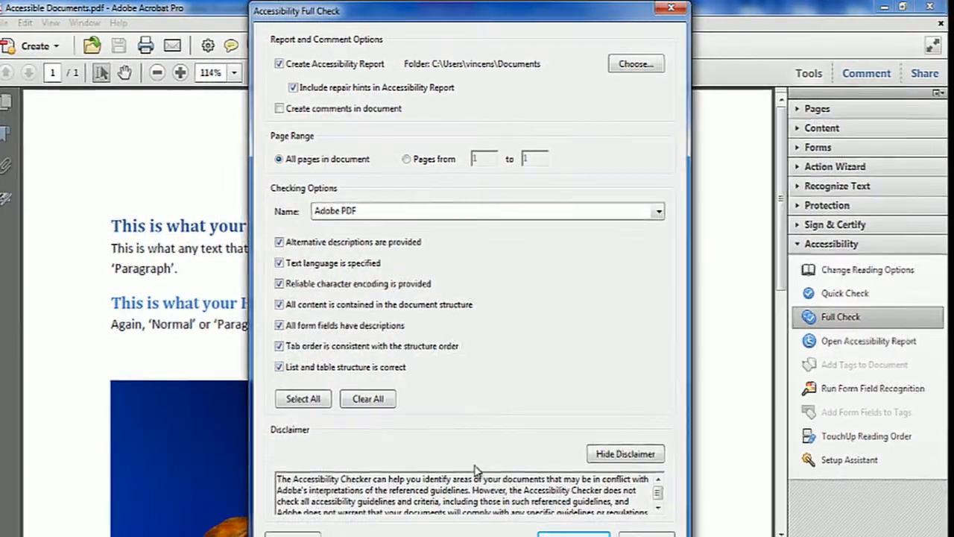
pyautogui.click(567, 534)
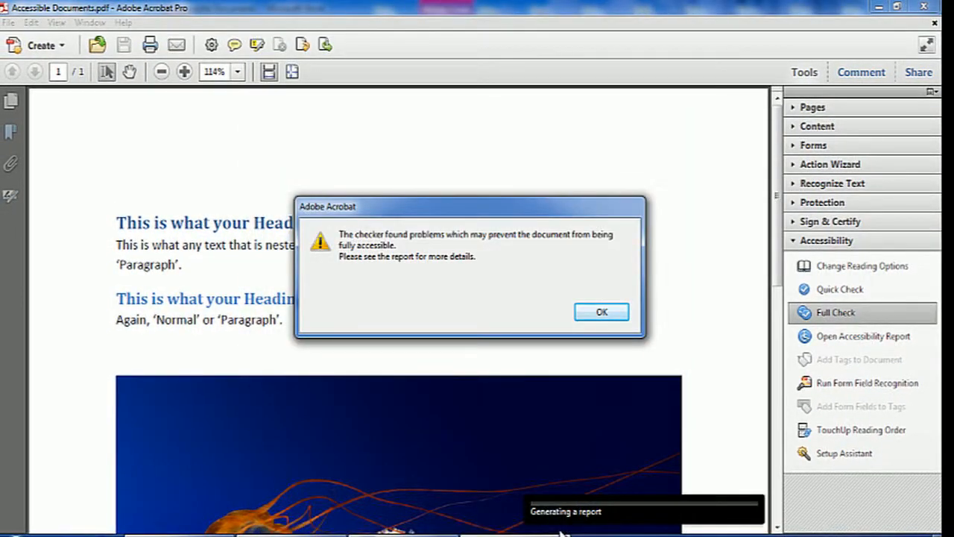
pyautogui.click(602, 313)
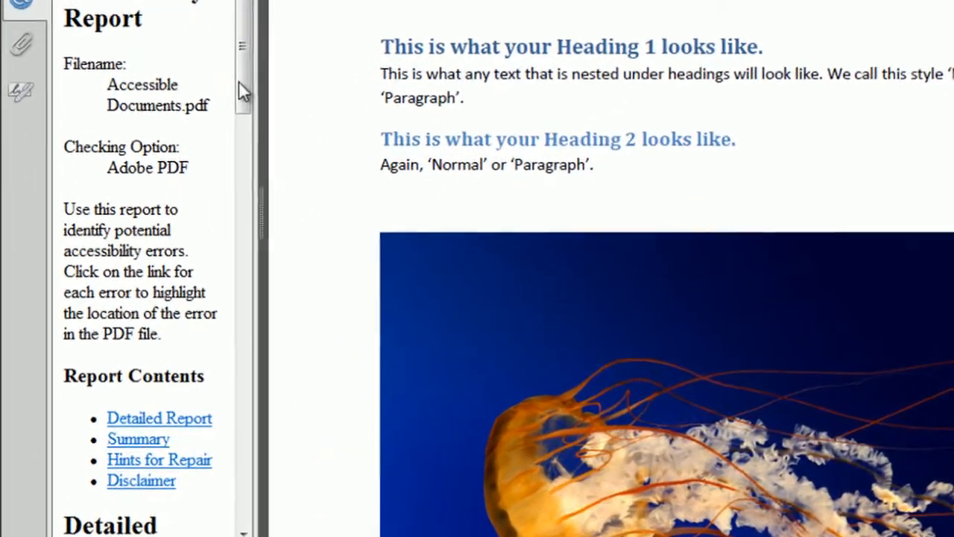
pyautogui.moveTo(246, 72); pyautogui.dragTo(242, 187)
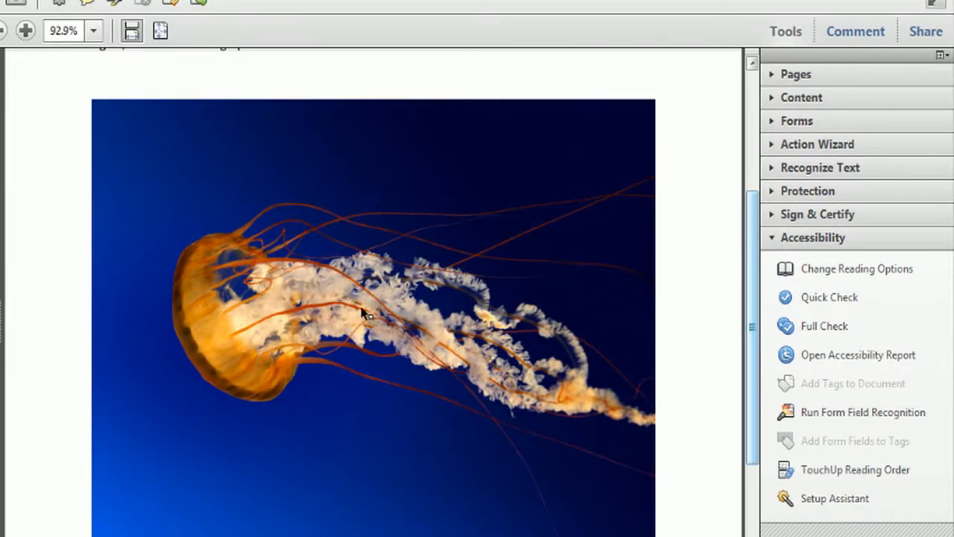
# - Open the jellyfish image's TouchUp properties and set its Figure tag's title to "Jellyfish"
pyautogui.click(365, 314)
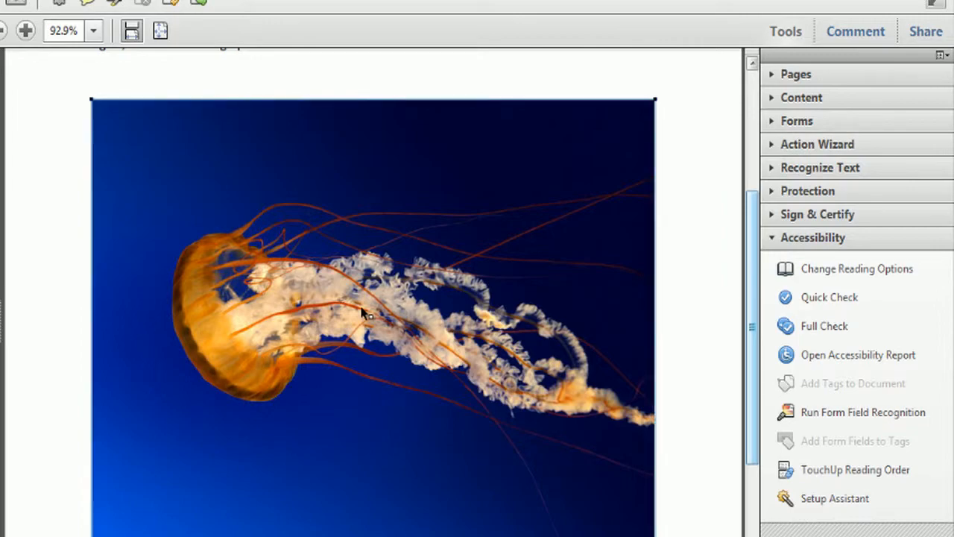
pyautogui.rightClick(364, 313)
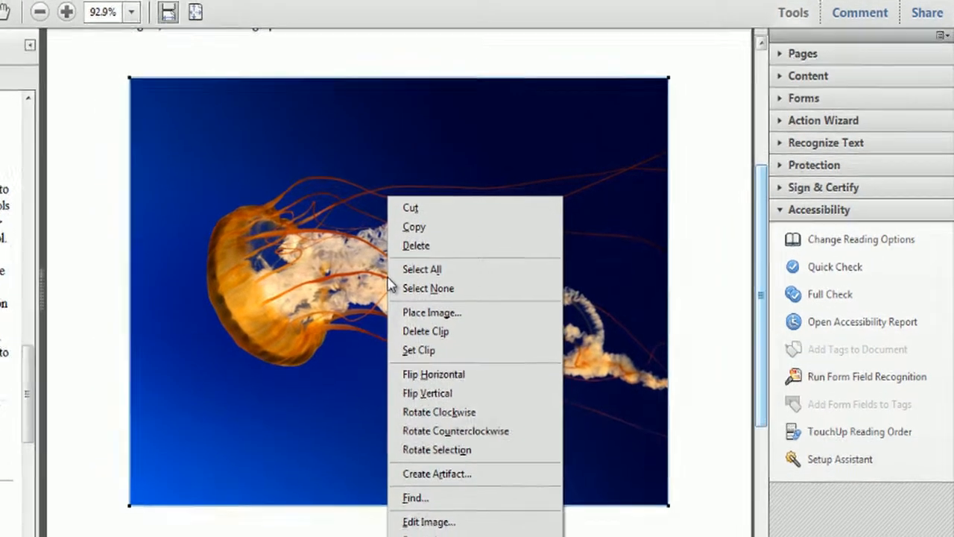
pyautogui.click(441, 514)
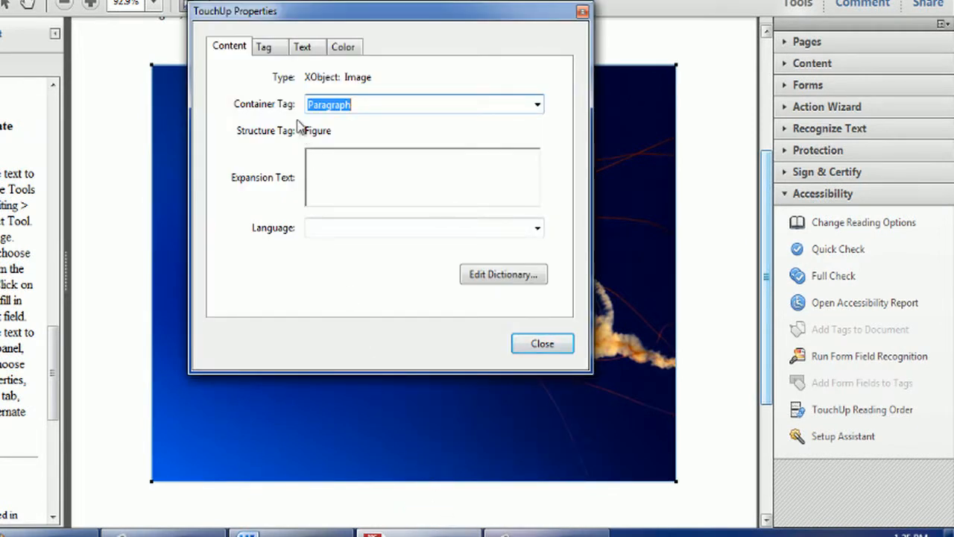
pyautogui.click(266, 47)
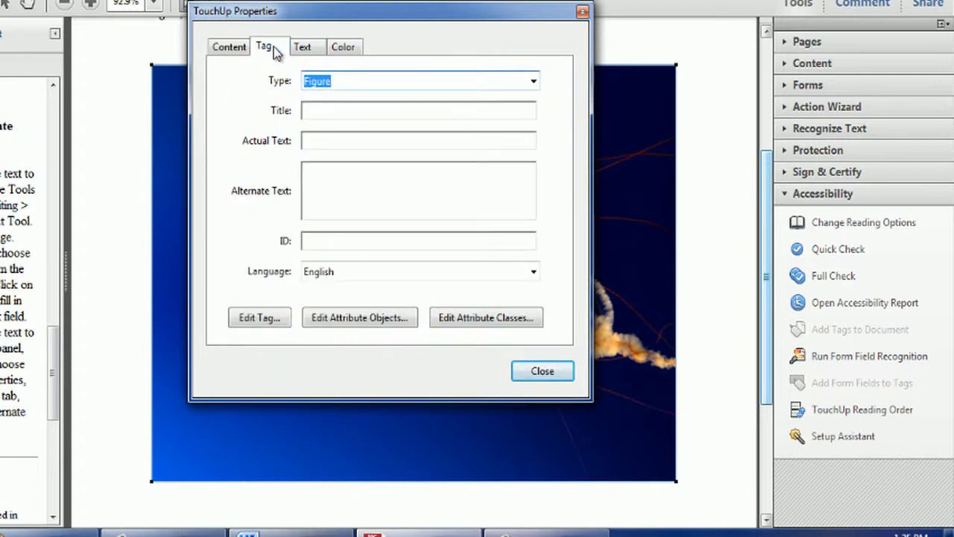
pyautogui.click(534, 84)
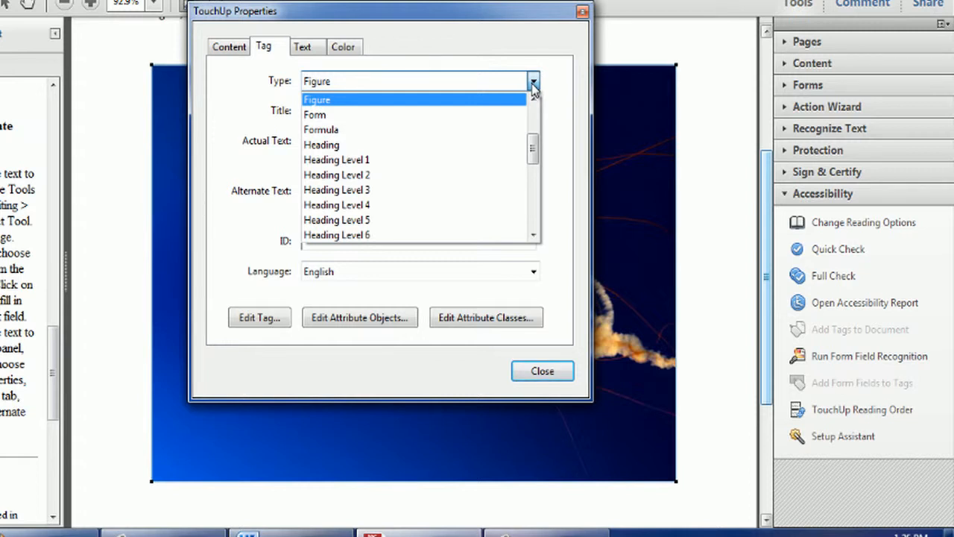
pyautogui.click(533, 88)
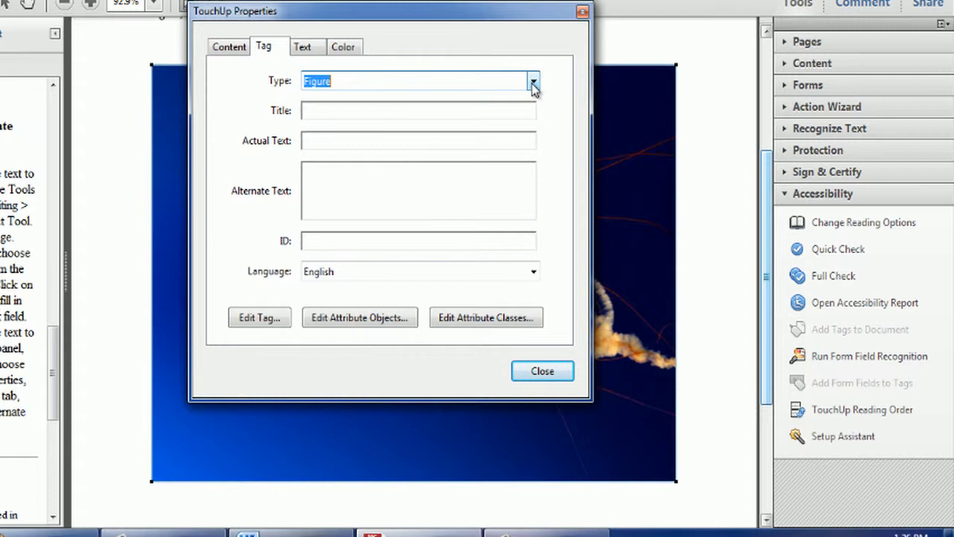
pyautogui.click(491, 110)
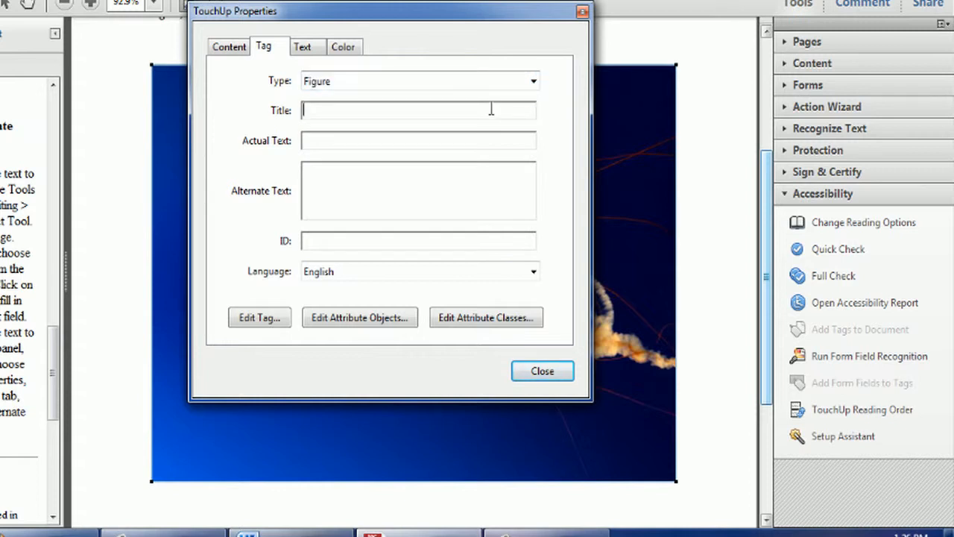
pyautogui.write('Jellyfish')
# - Enter the alternate text "This is a photo of a jellyfish, and it helps to explain the importance of adding alternate text to an image for accessibility purposes."
pyautogui.press('Tab')
pyautogui.write('This is a photo of a j')
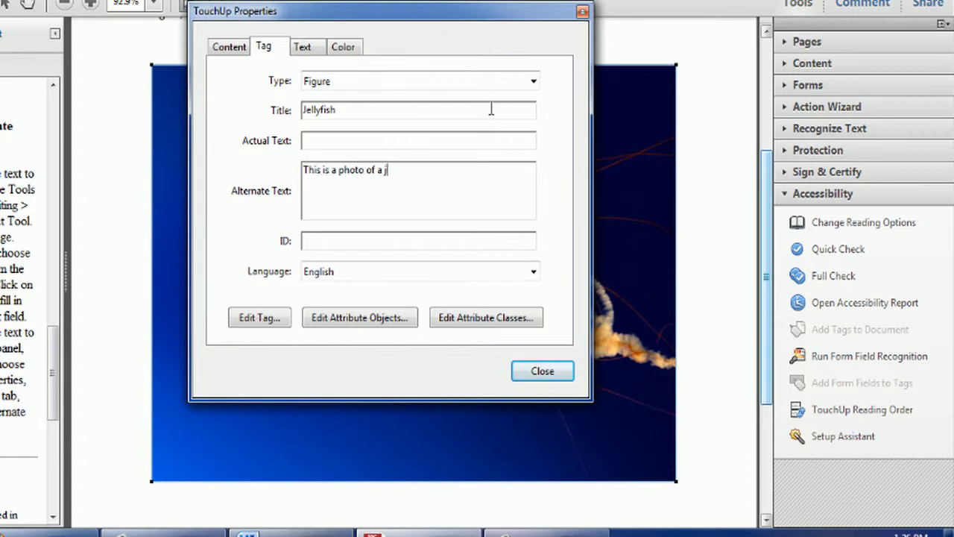
pyautogui.write('ellyfish, and it helps to ')
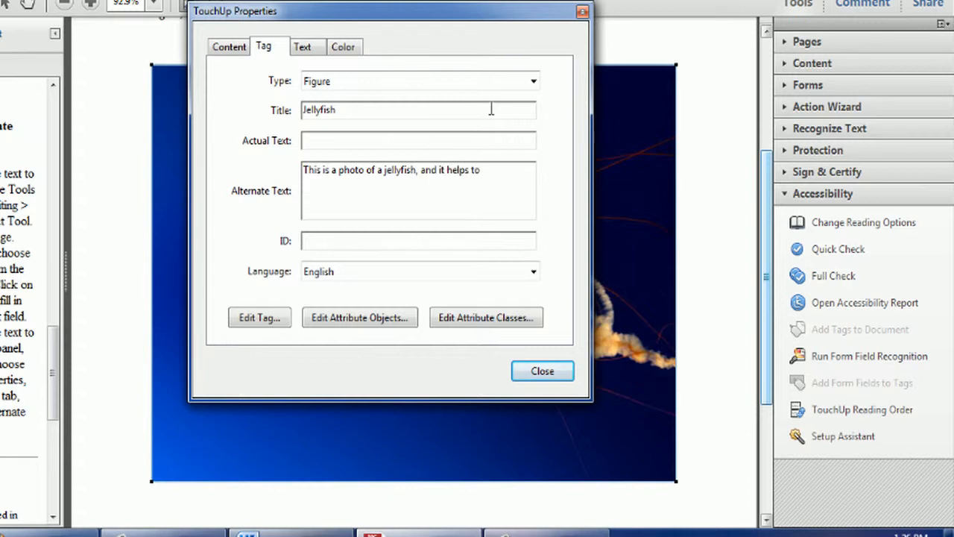
pyautogui.write('explain the importa')
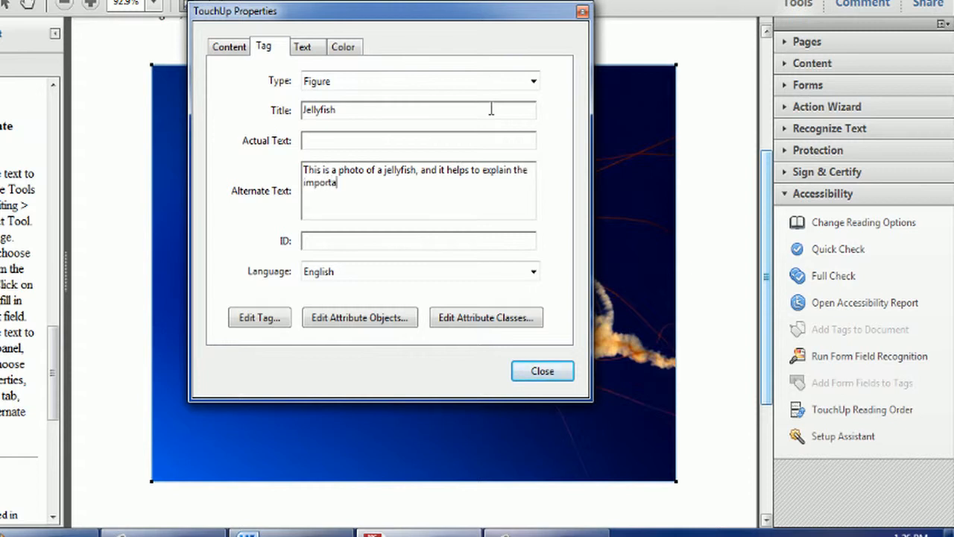
pyautogui.write('nce of adding alternate te')
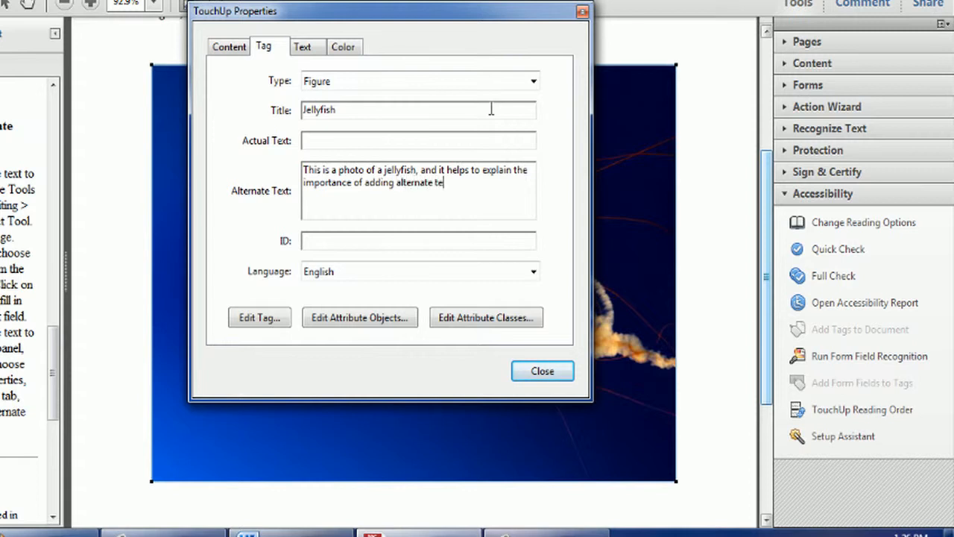
pyautogui.write('xt to an image for accessibility purposes.')
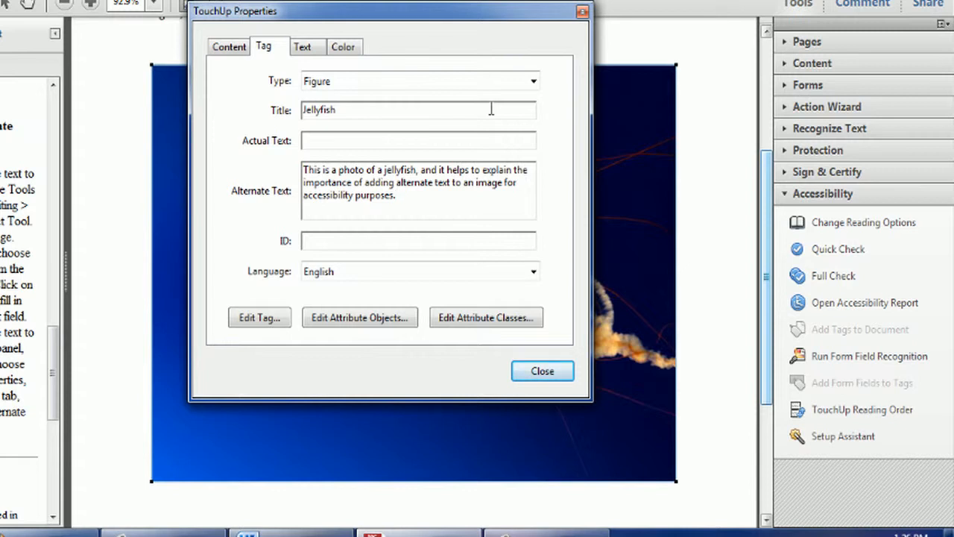
pyautogui.click(542, 372)
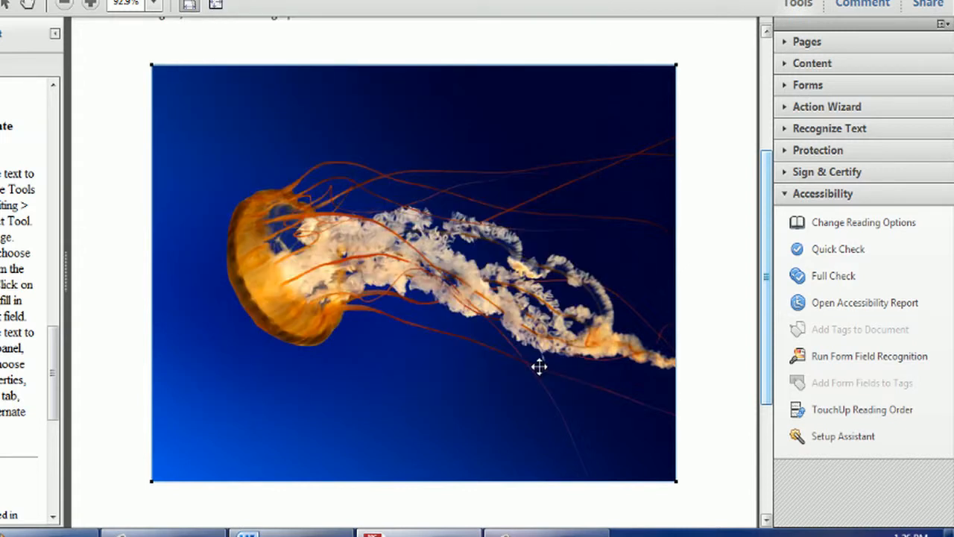
pyautogui.click(539, 367)
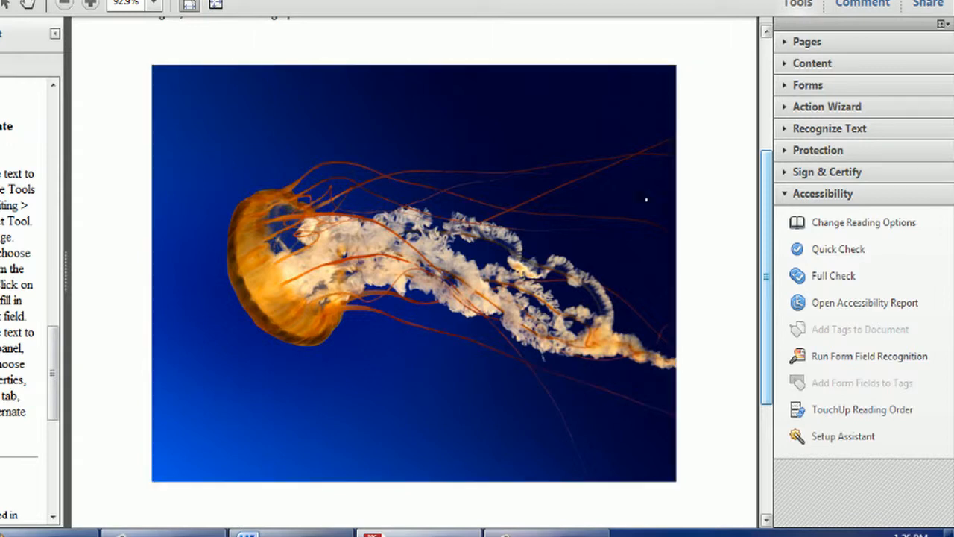
# - Rerun the accessibility Full Check on all pages with the Adobe PDF checking option and dismiss the result message
pyautogui.click(832, 276)
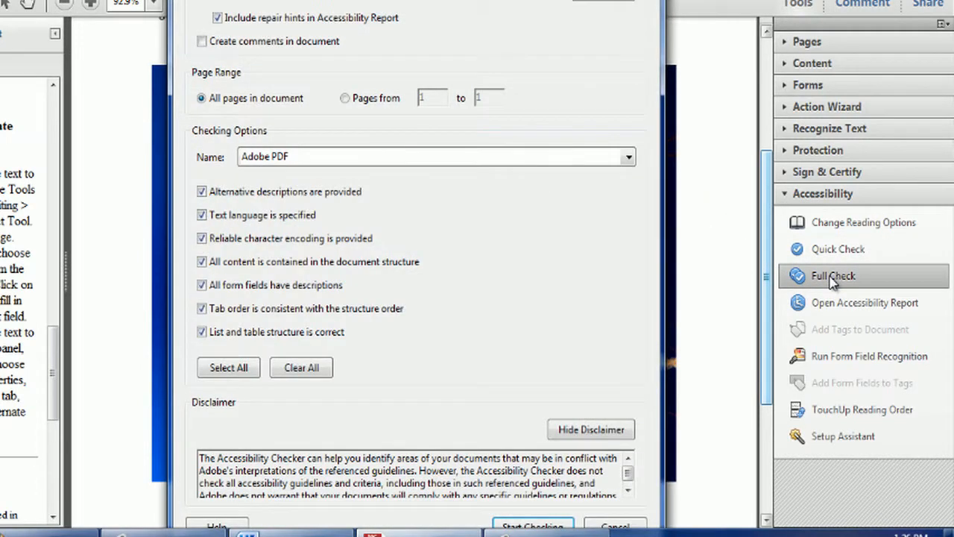
pyautogui.click(552, 526)
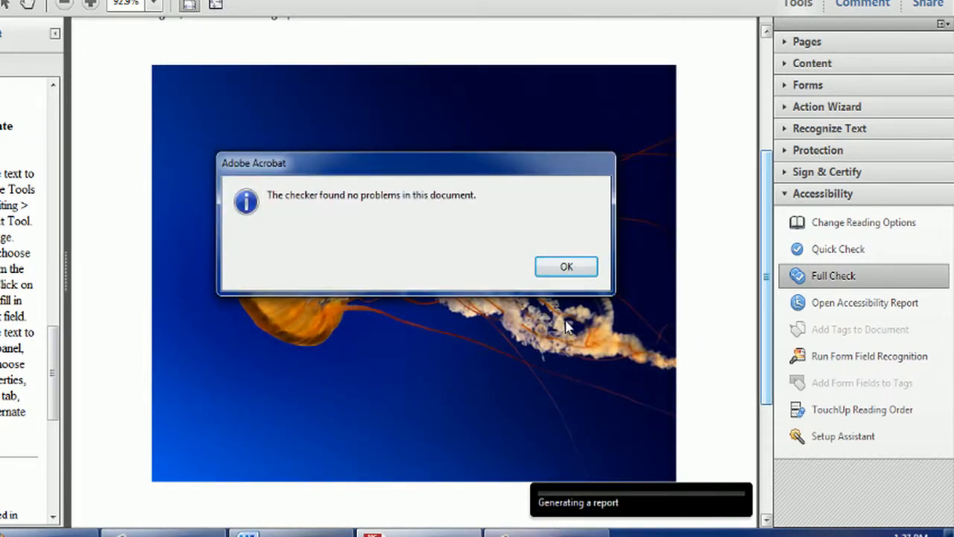
pyautogui.click(567, 270)
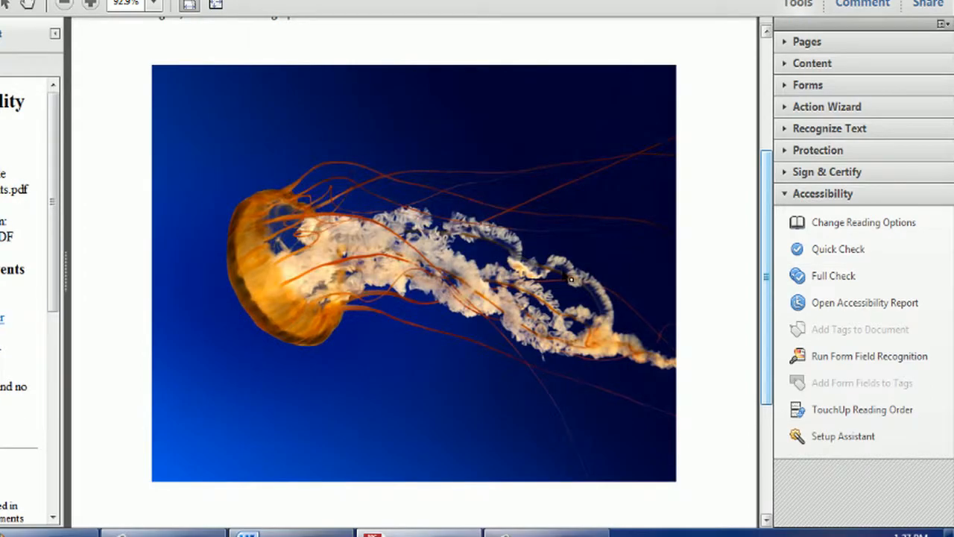